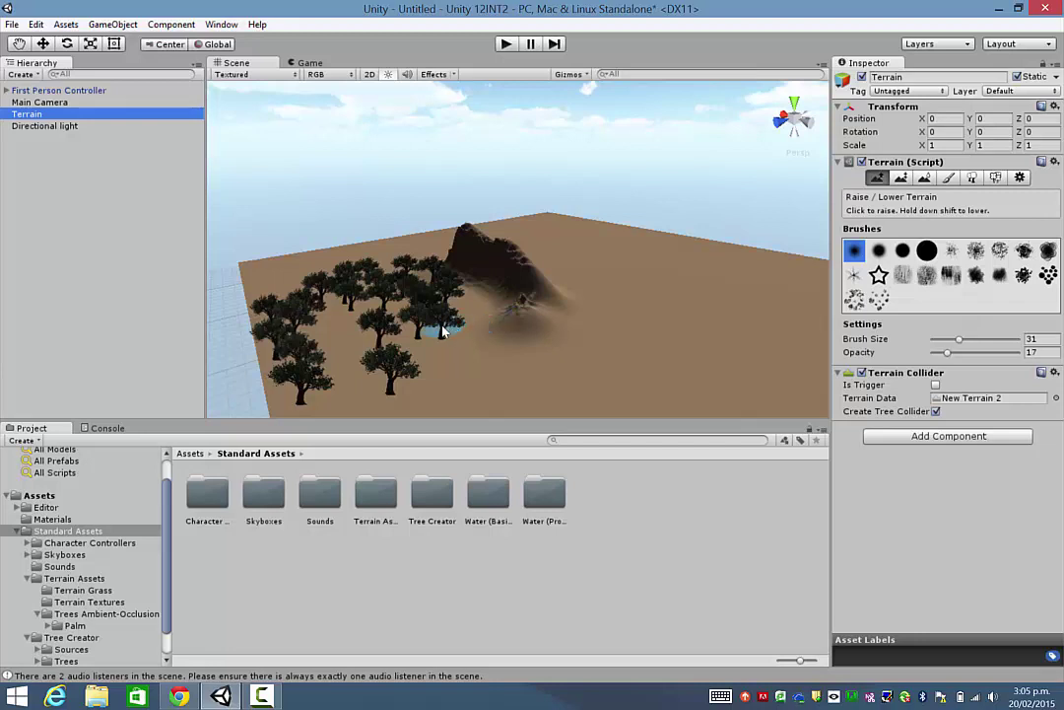
# - Orbit the Scene view to see the terrain, clustered trees and raised hill from another side
pyautogui.keyDown('alt'); pyautogui.moveTo(268, 239); pyautogui.dragTo(469, 276); pyautogui.keyUp('alt')
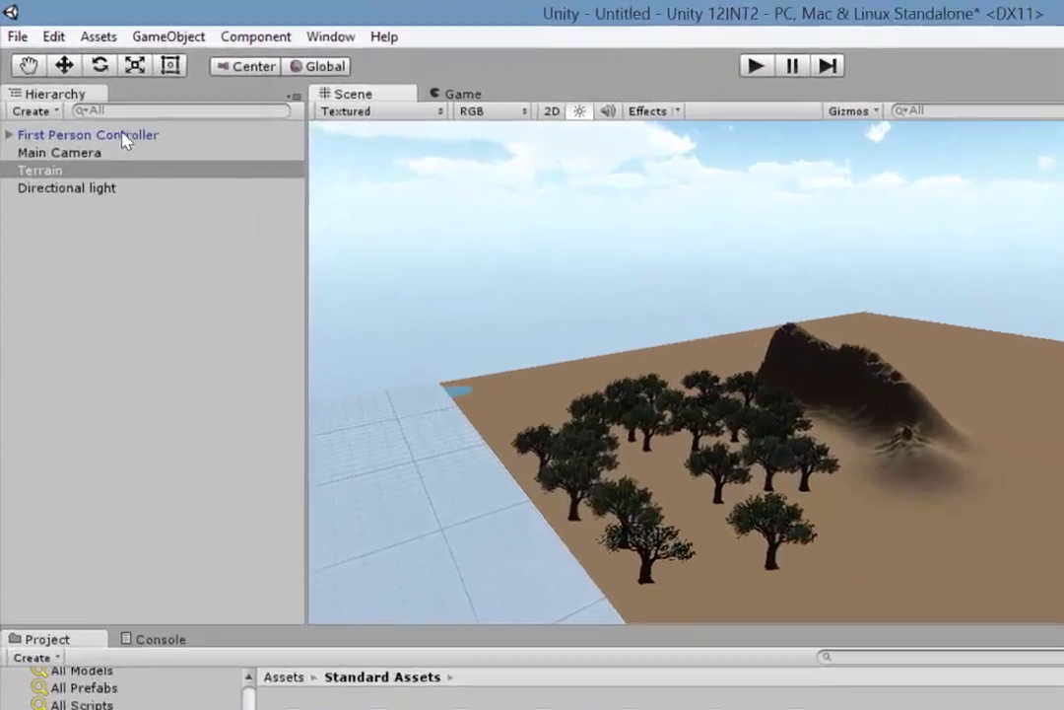
# - Expand the First Person Controller to inspect its Graphics and camera children
pyautogui.click(123, 136)
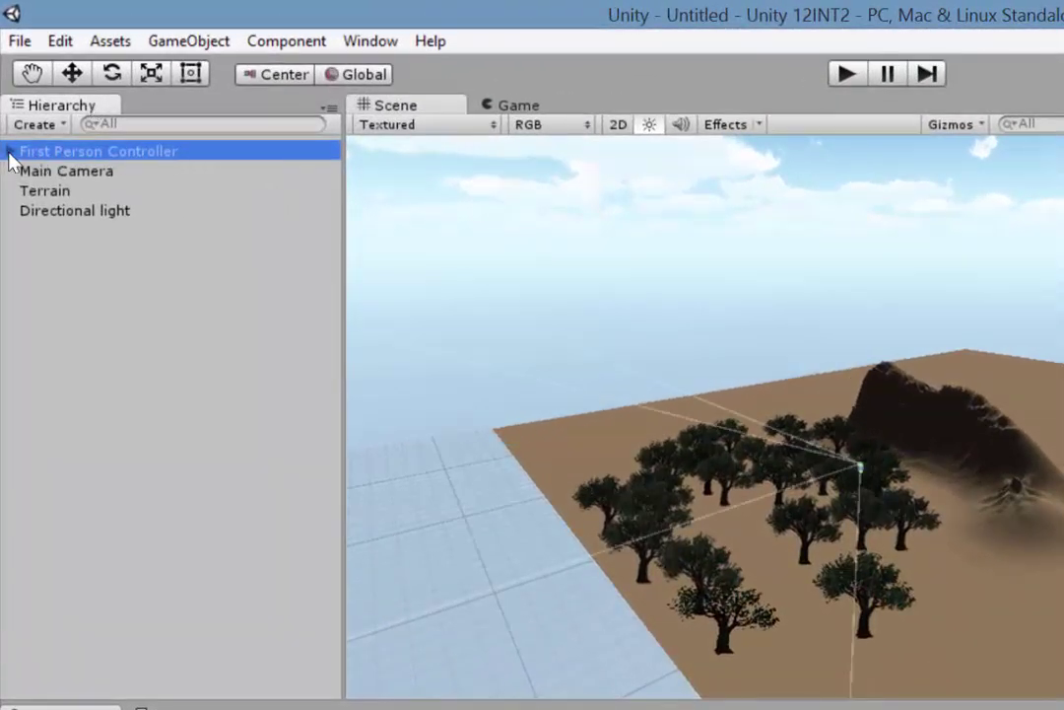
pyautogui.click(10, 153)
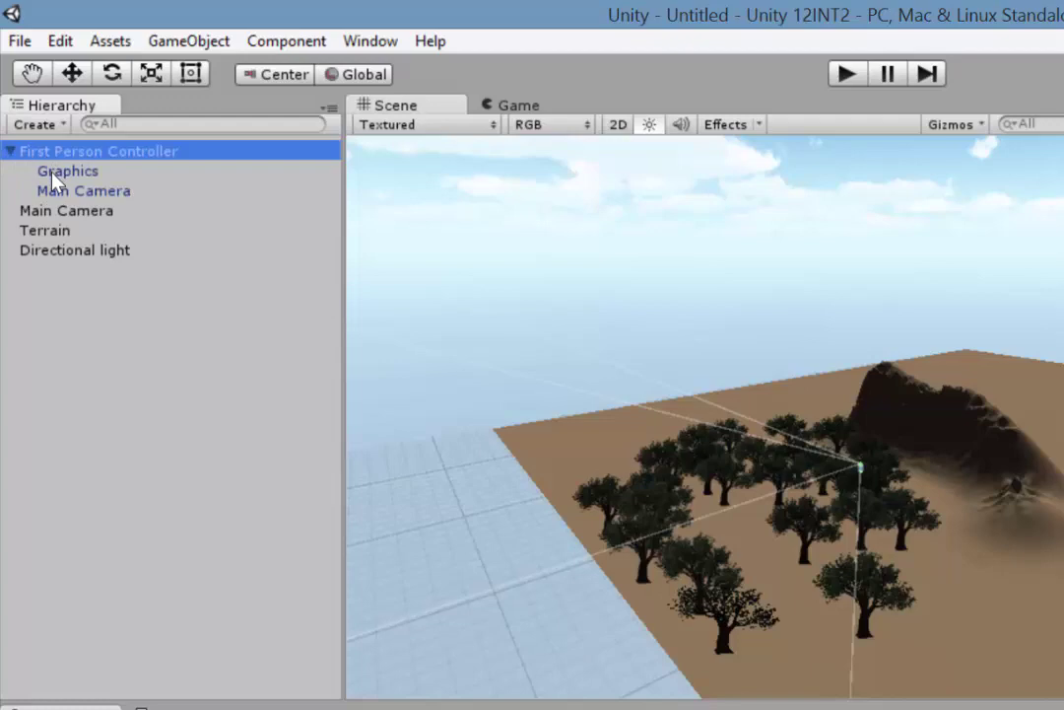
pyautogui.click(58, 174)
pyautogui.click(61, 194)
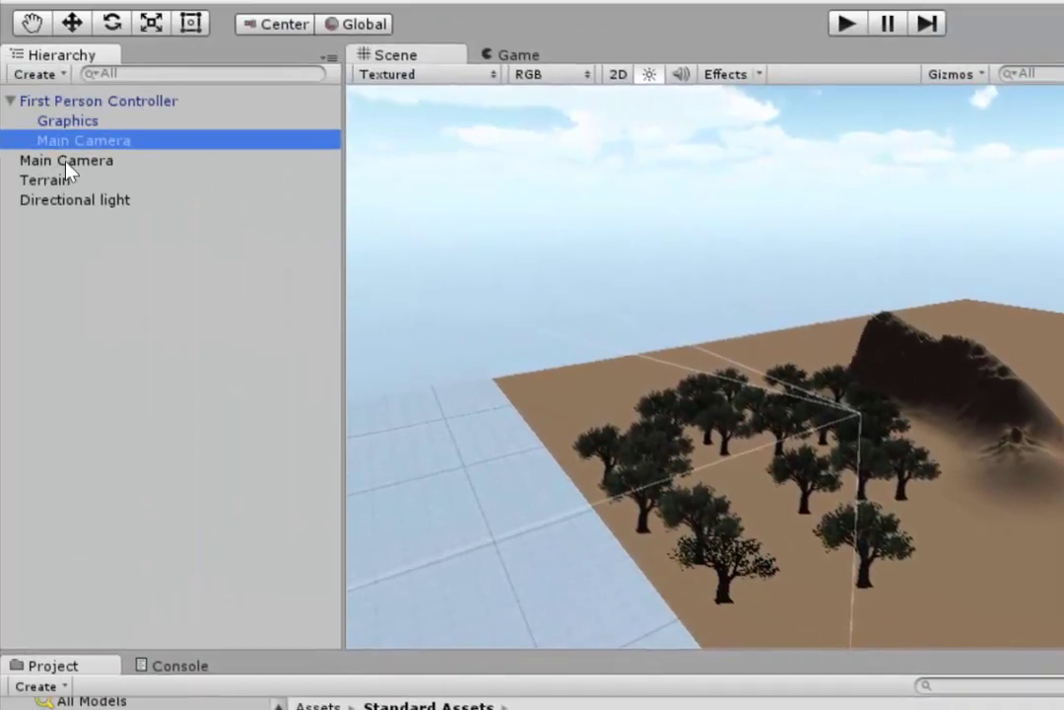
# - Delete the standalone Main Camera, leaving only the controller's own camera
pyautogui.click(66, 162)
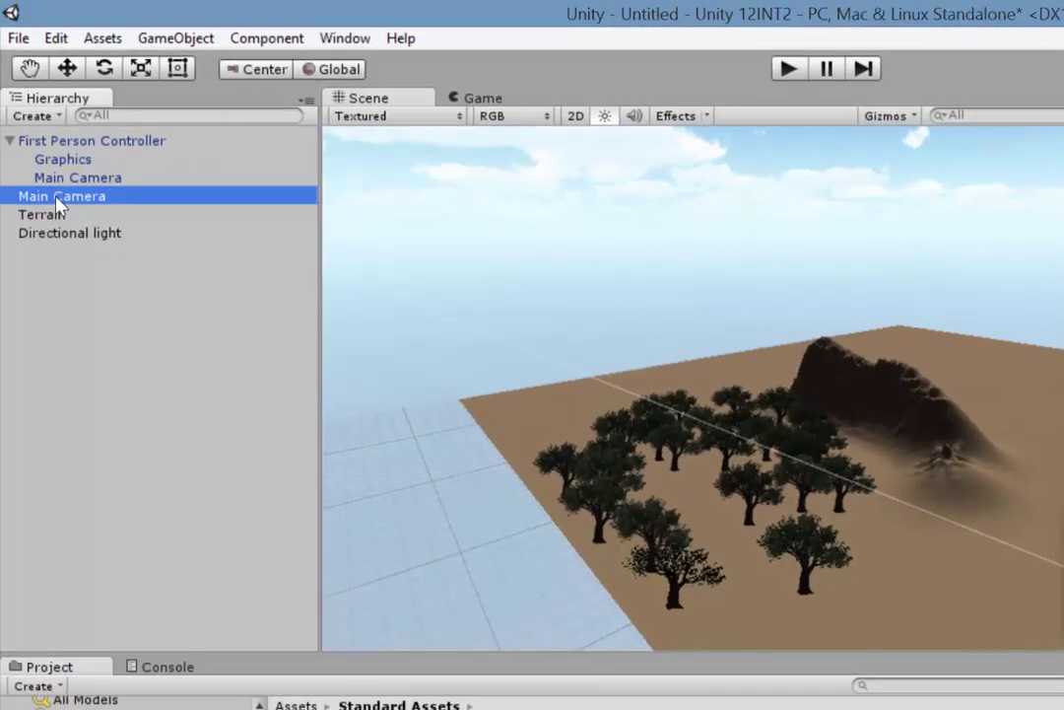
pyautogui.keyDown('ctrl'); pyautogui.click(57, 199); pyautogui.keyUp('ctrl')
pyautogui.press('Delete')
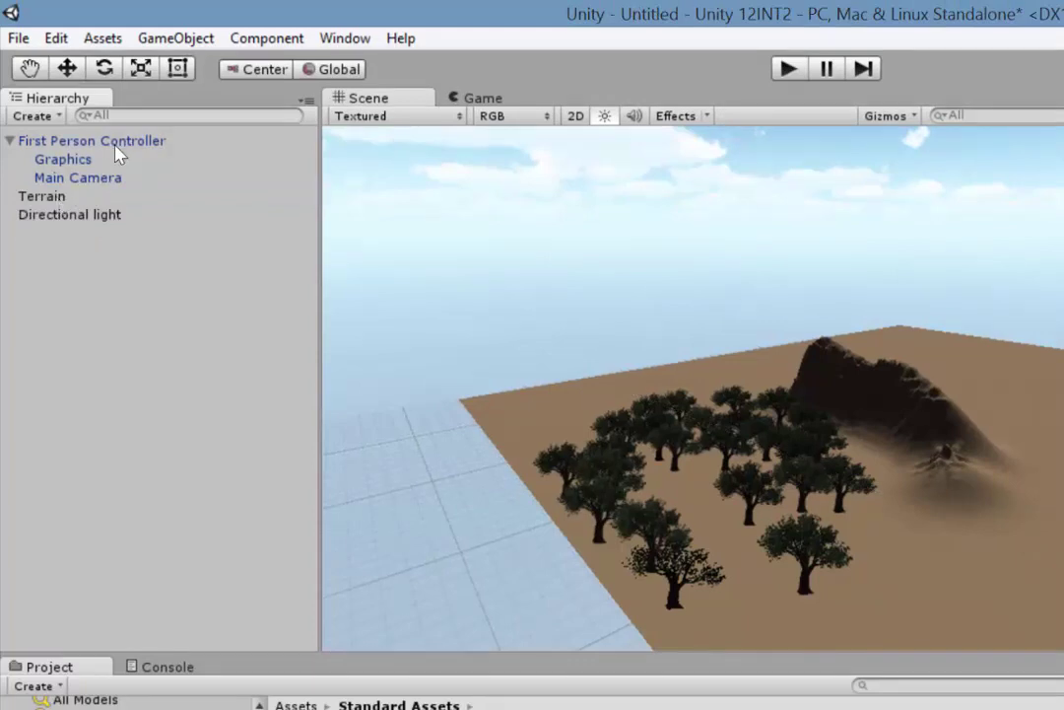
pyautogui.click(86, 141)
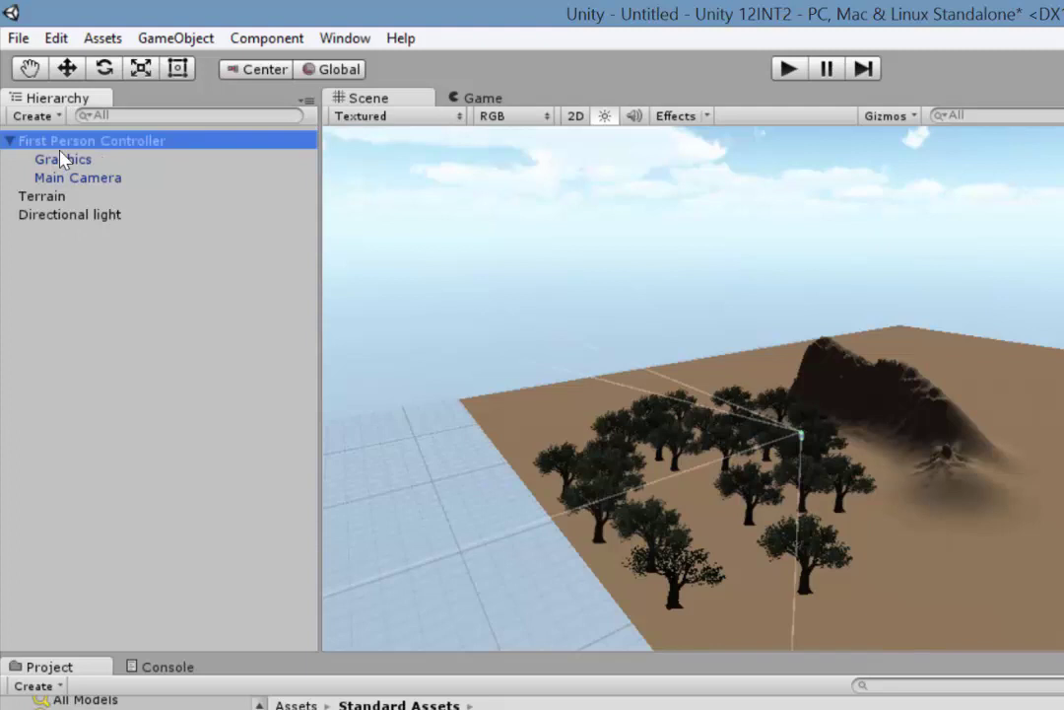
# - Collapse the First Person Controller and bring up the GameObject menu's Audio options
pyautogui.click(10, 141)
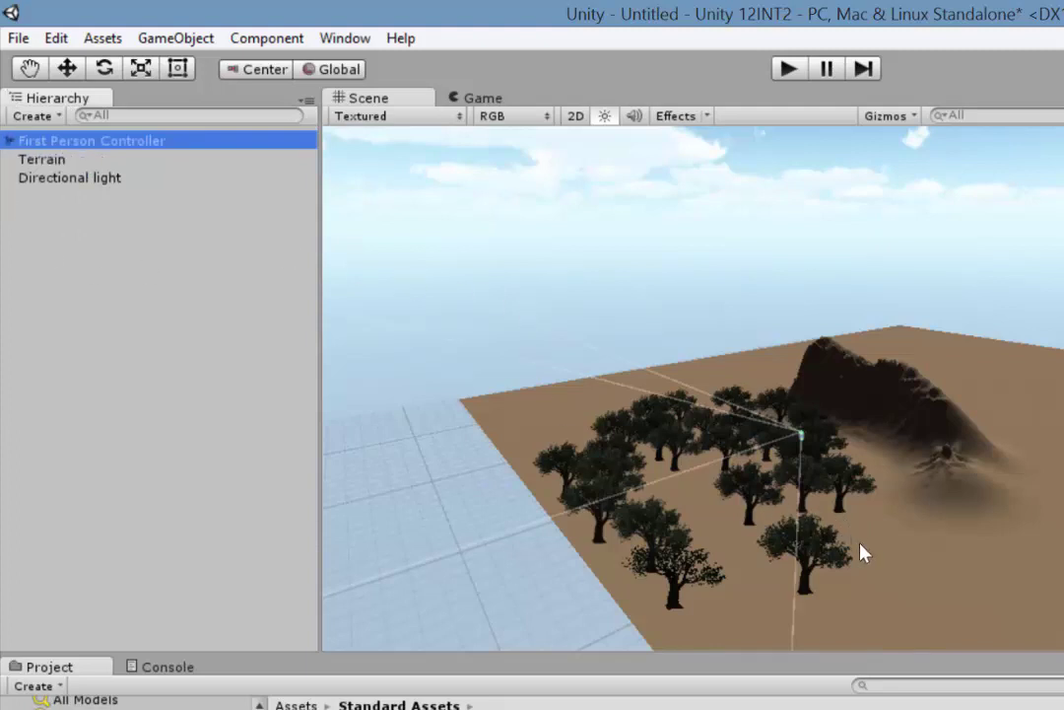
pyautogui.click(162, 39)
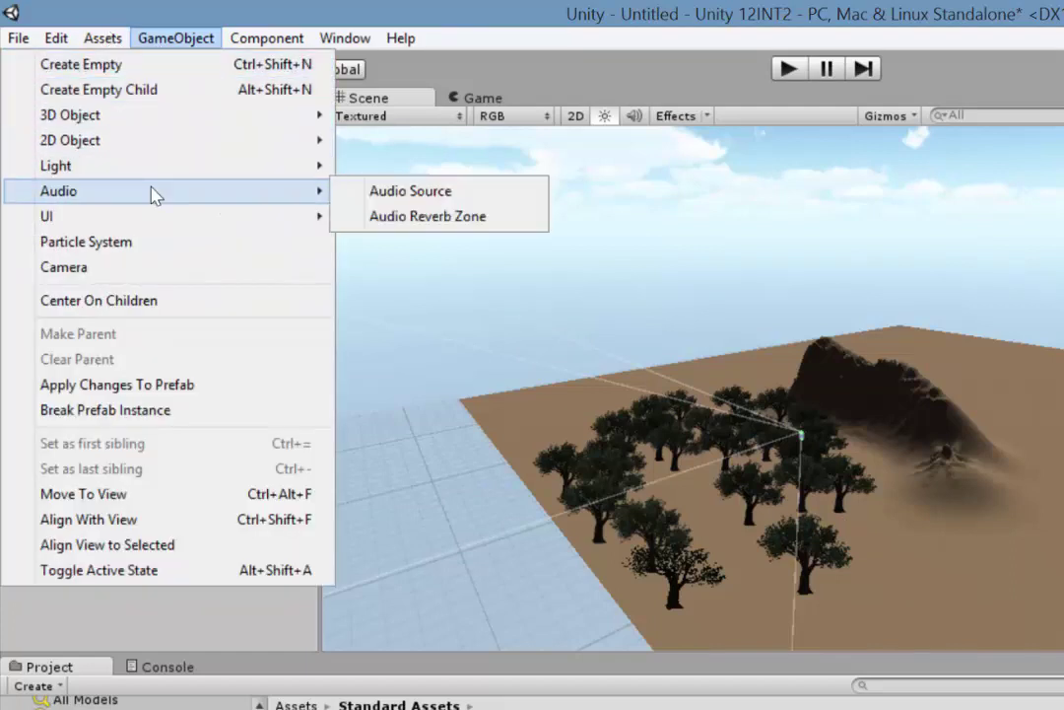
pyautogui.moveTo(167, 191)
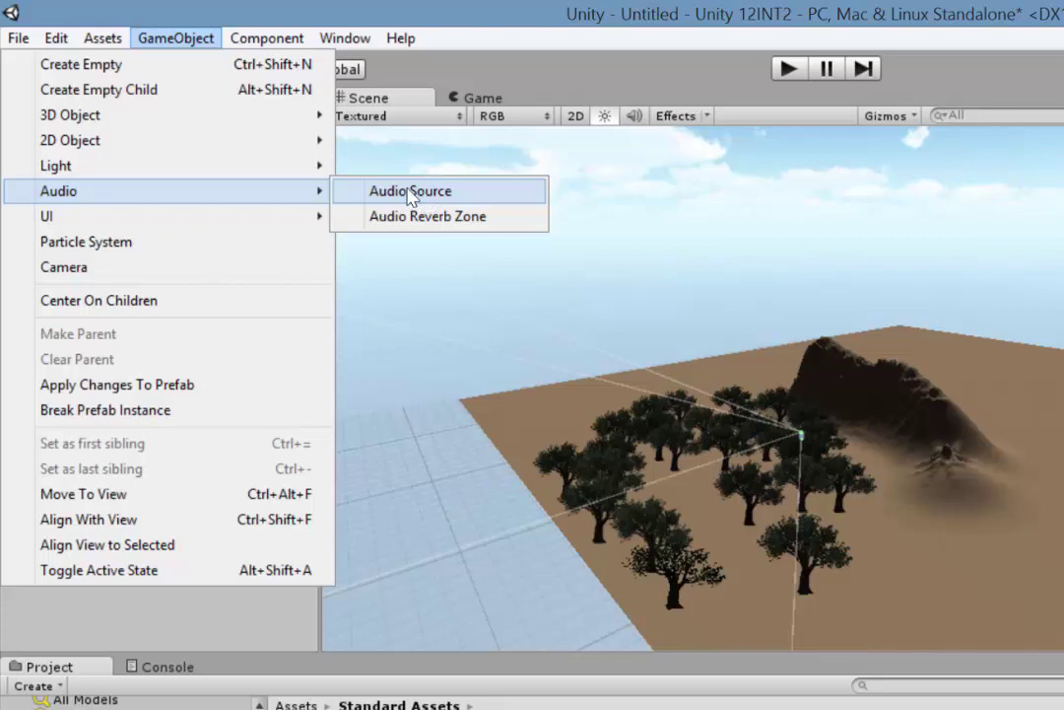
# - Create an Audio Source object and rename it 'forest sounds' in the Hierarchy
pyautogui.click(410, 193)
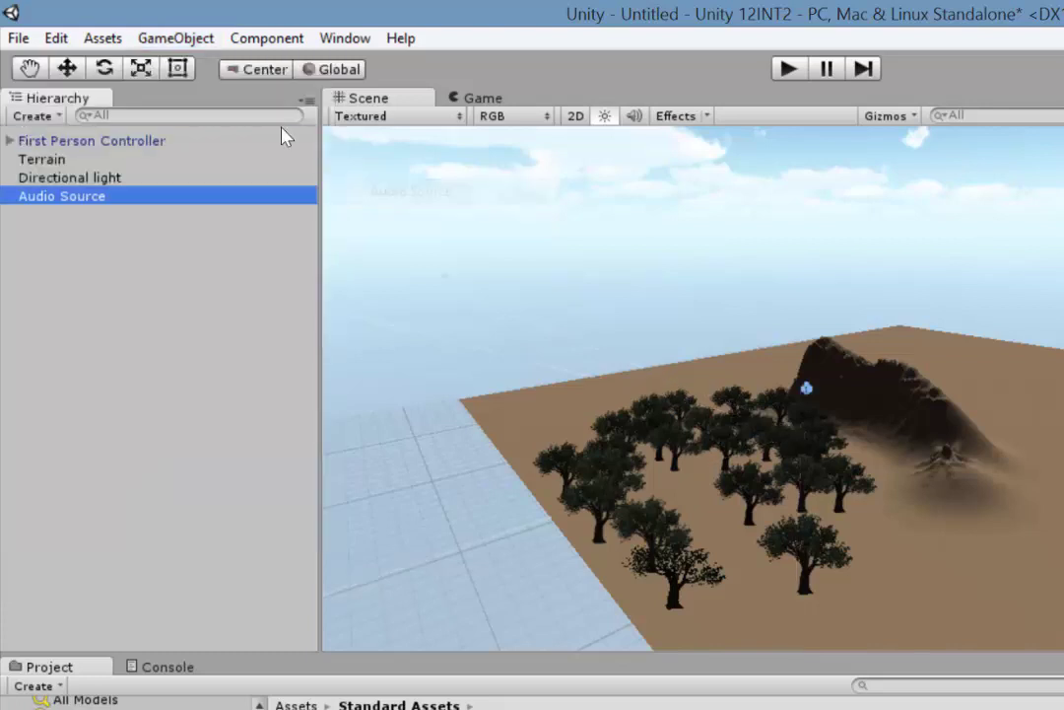
pyautogui.click(88, 197)
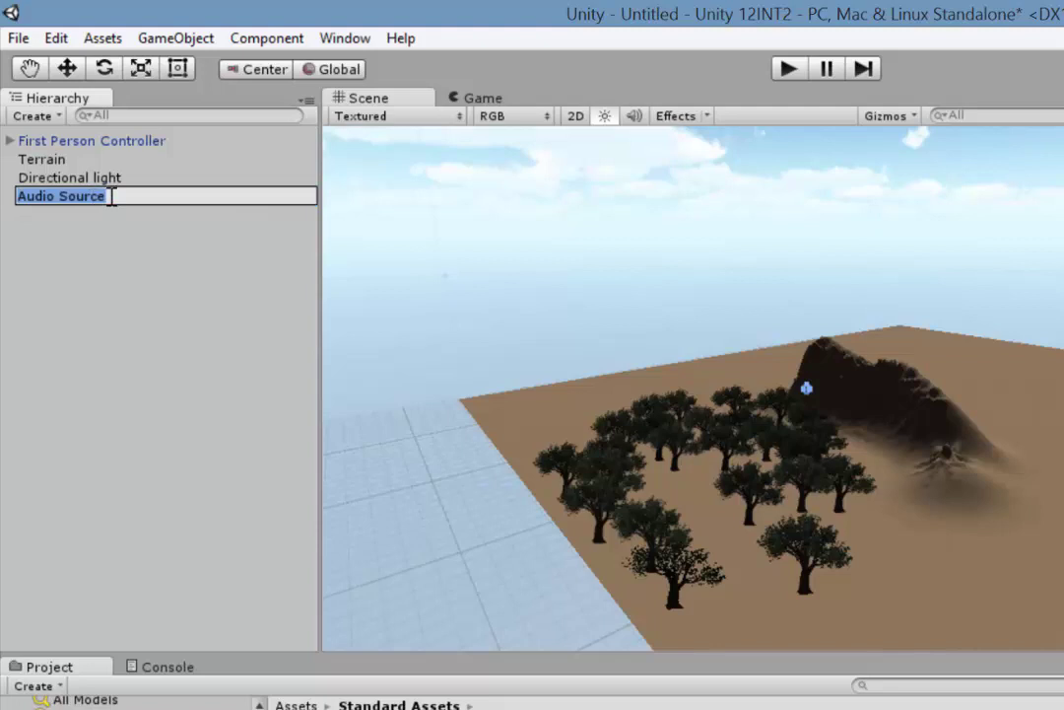
pyautogui.write('forest sounds')
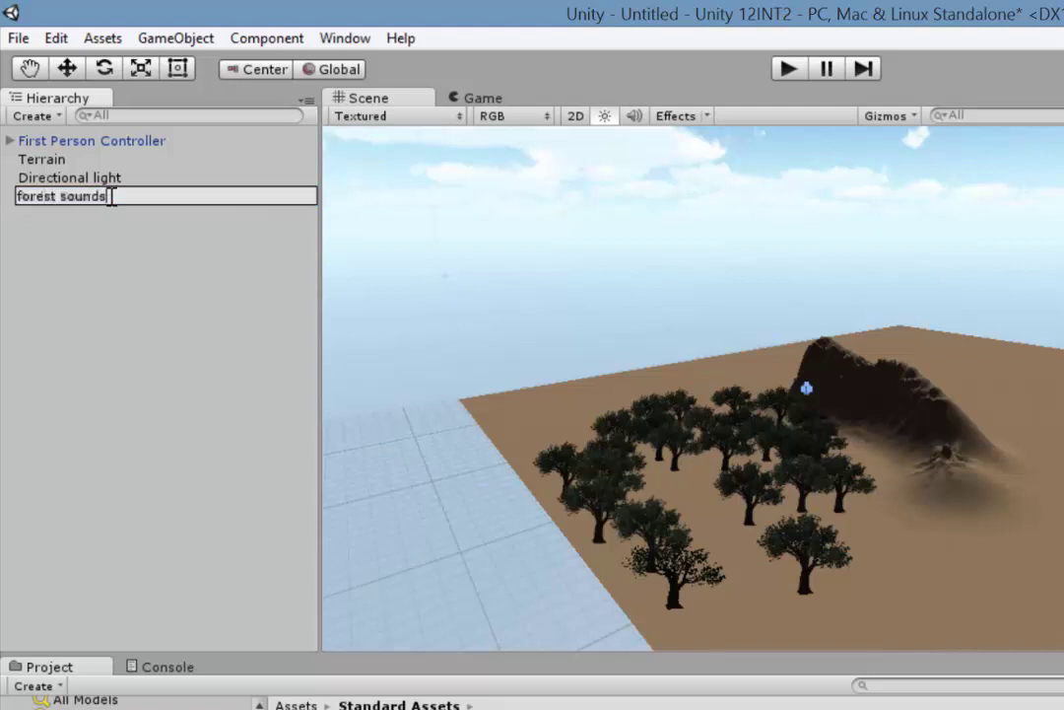
pyautogui.press('Return')
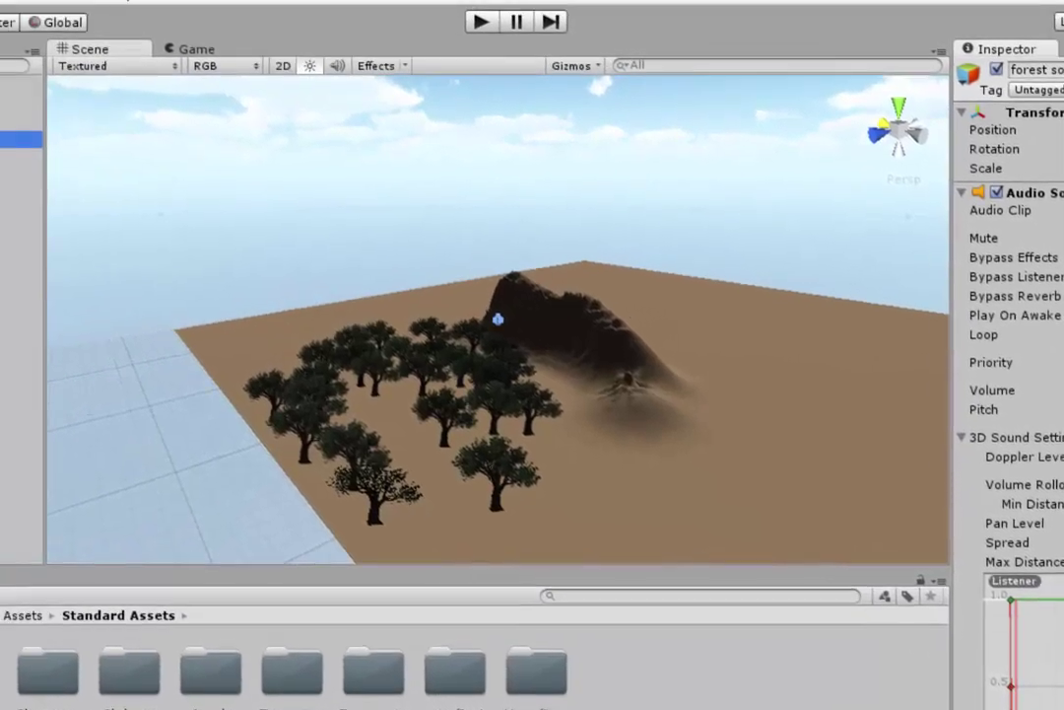
# - Assign country_meadow_ambience_afternoon_01_60 as the forest sounds Audio Clip
pyautogui.click(1052, 174)
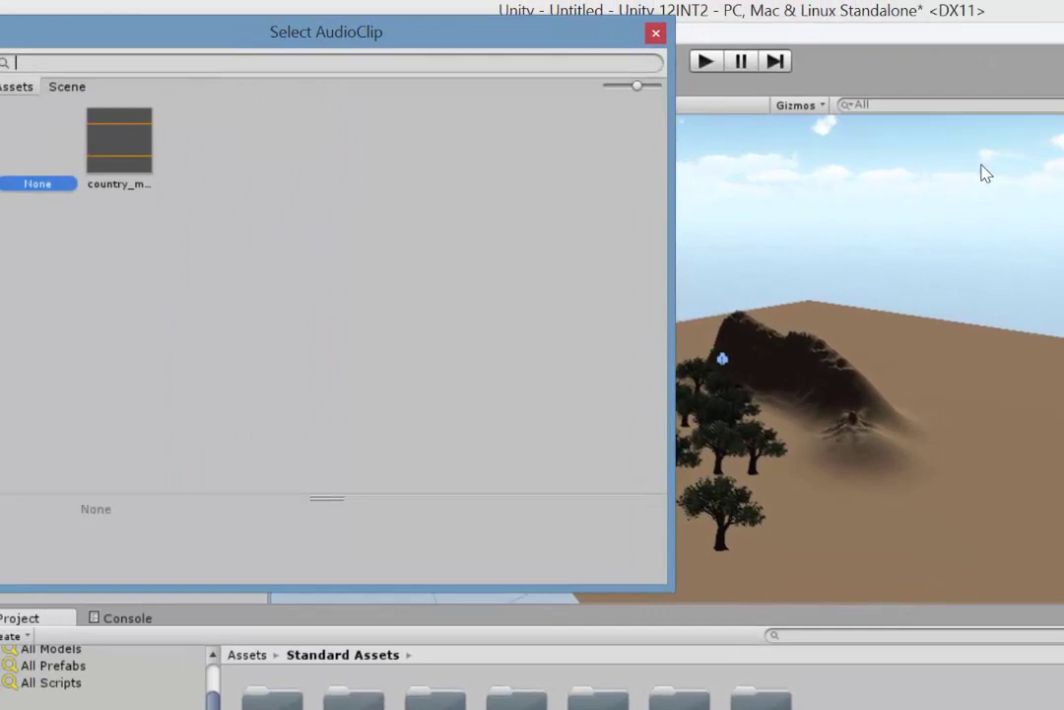
pyautogui.click(136, 164)
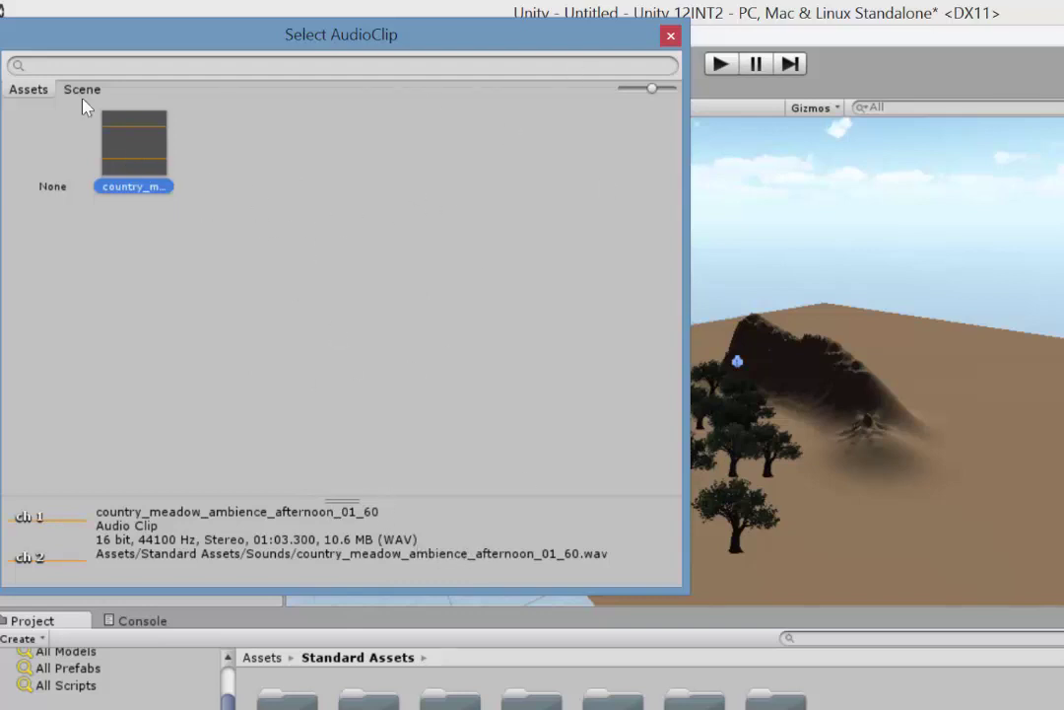
pyautogui.doubleClick(133, 155)
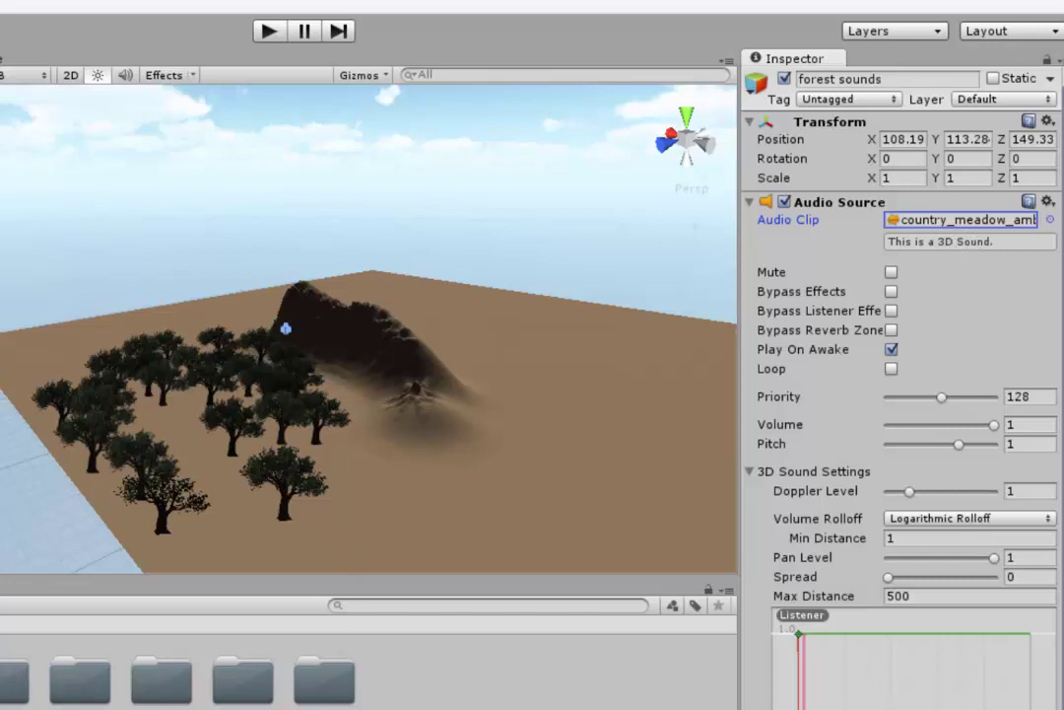
# - Open the Standard Assets Sounds folder in the Project panel
pyautogui.doubleClick(4, 690)
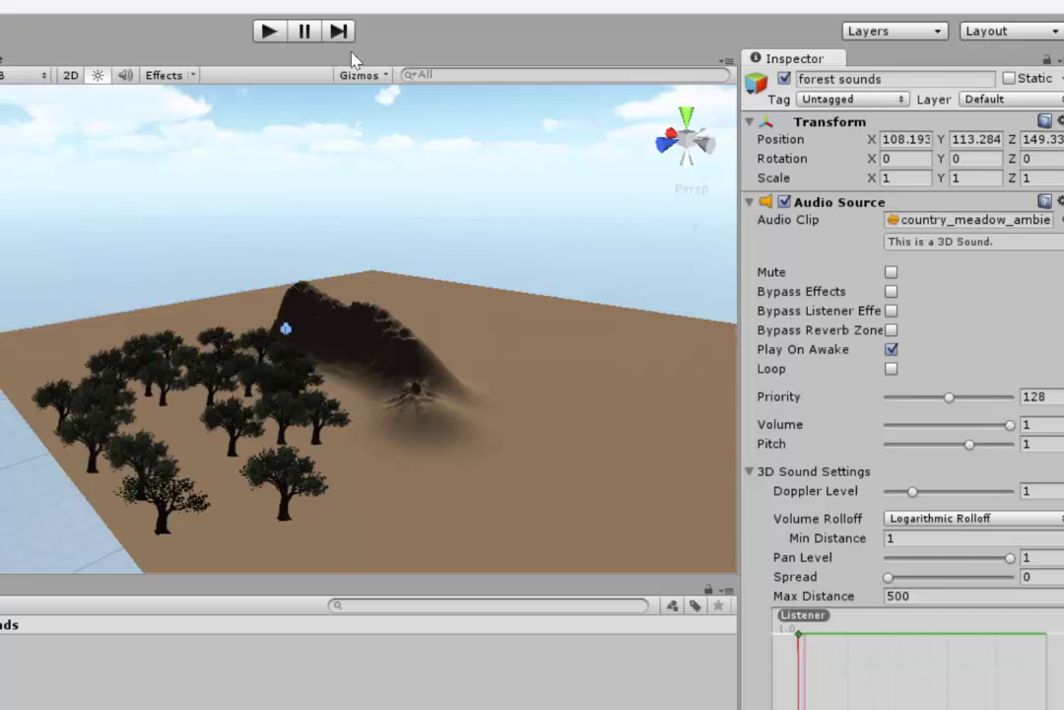
pyautogui.click(268, 30)
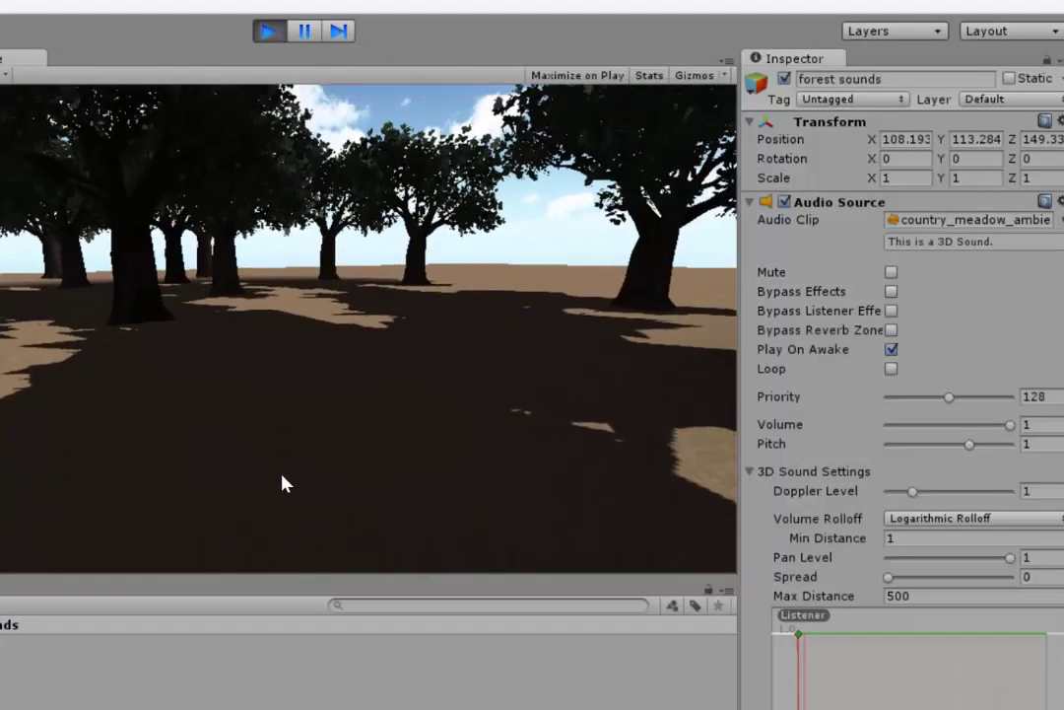
pyautogui.press('w')
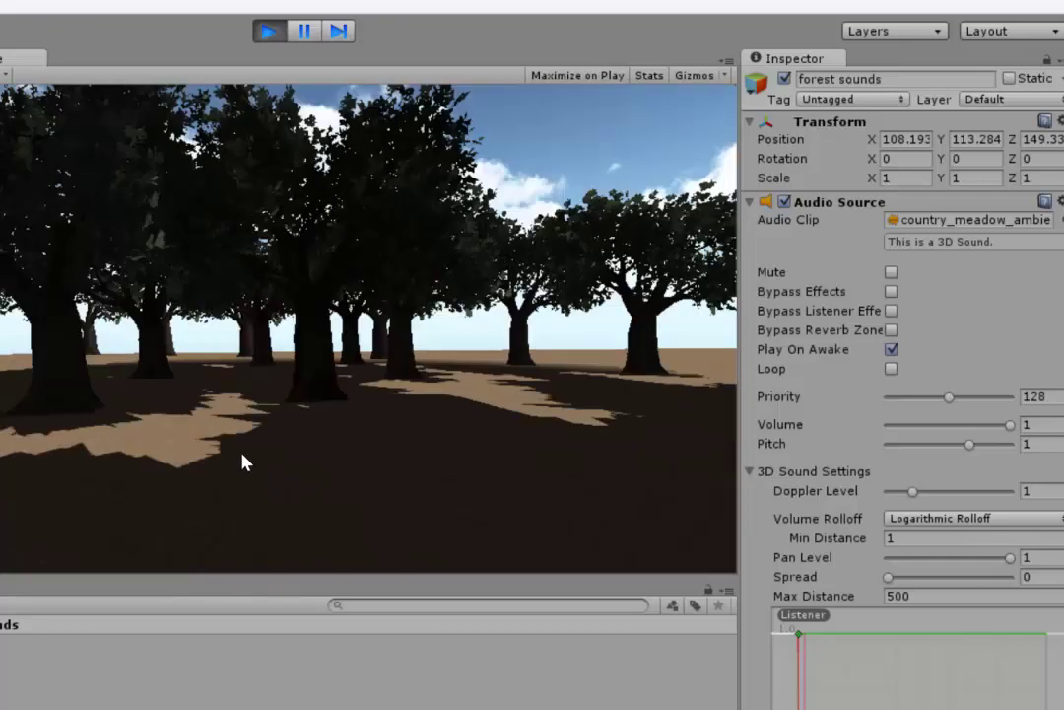
pyautogui.press('w')
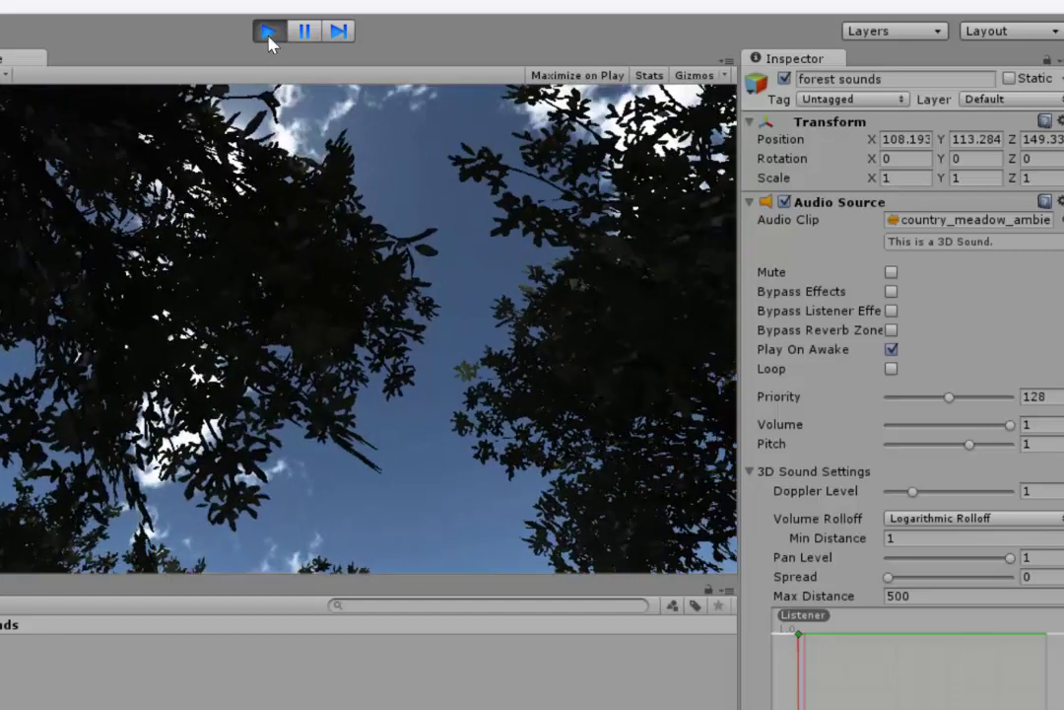
pyautogui.click(268, 33)
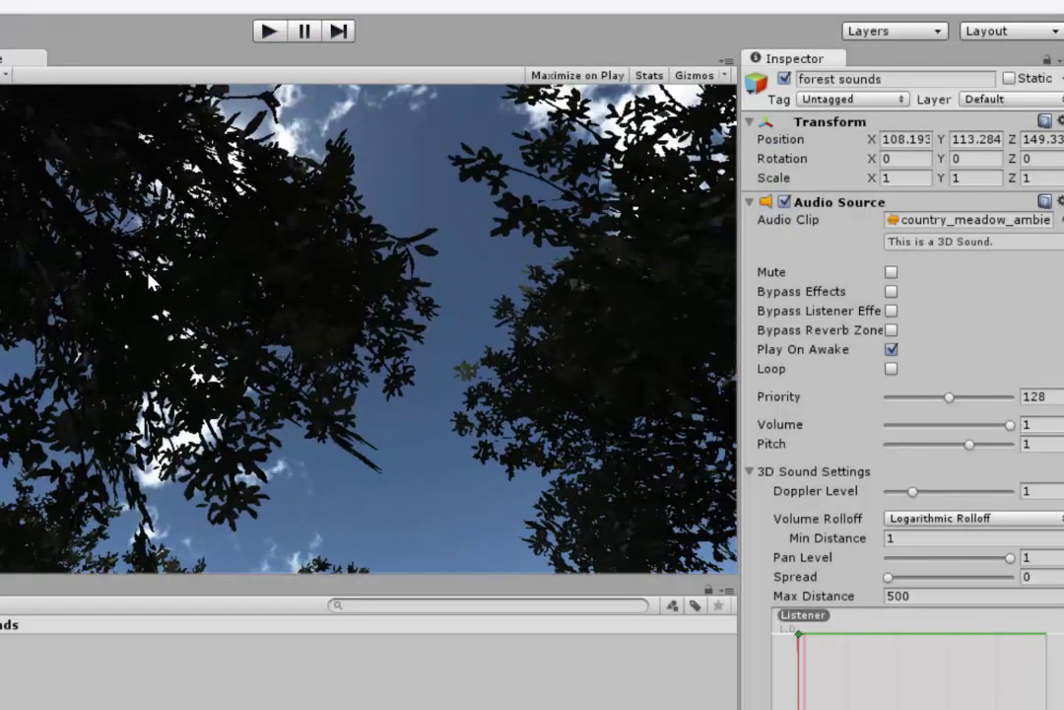